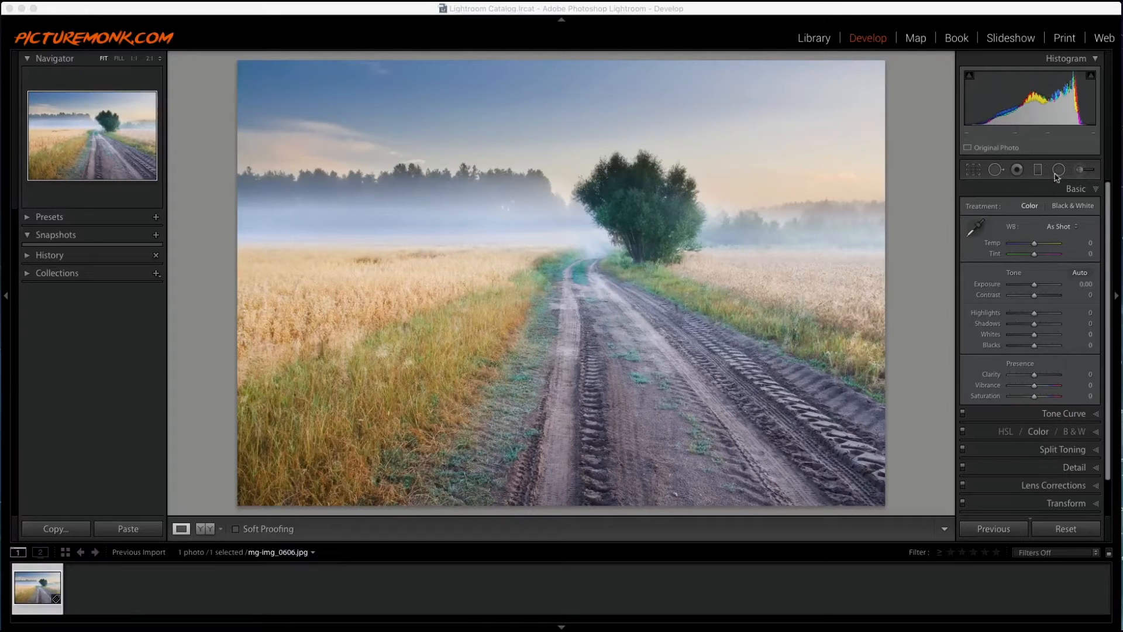
- Activate the Adjustment Brush and choose the Burn (Darken) effect at -0.30 exposure
left_click(1081, 172)
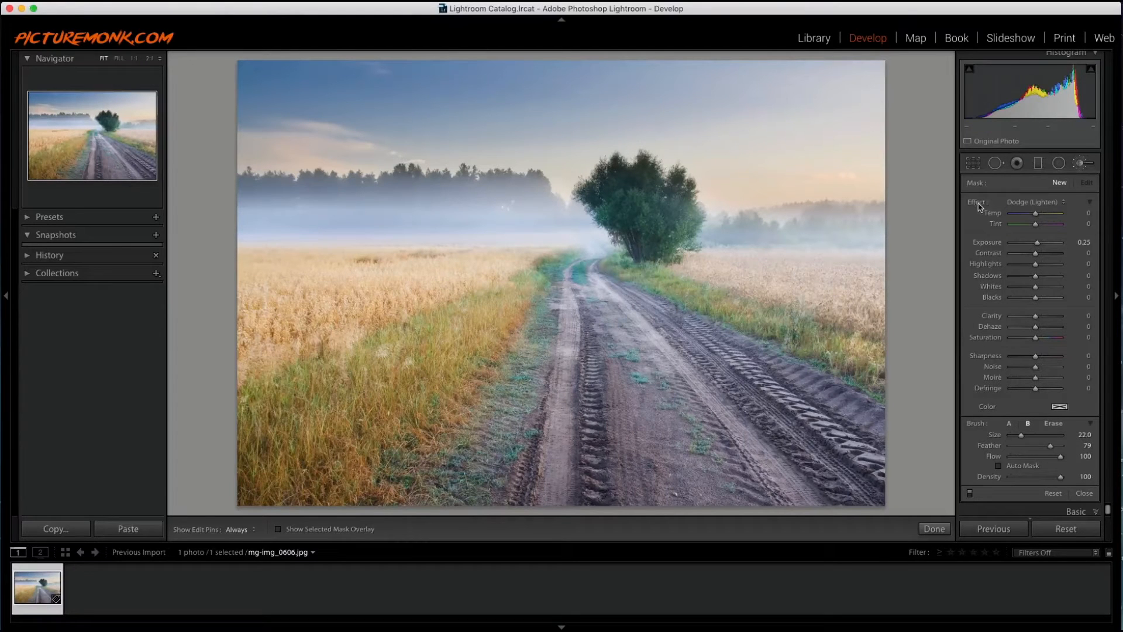
left_click(1034, 200)
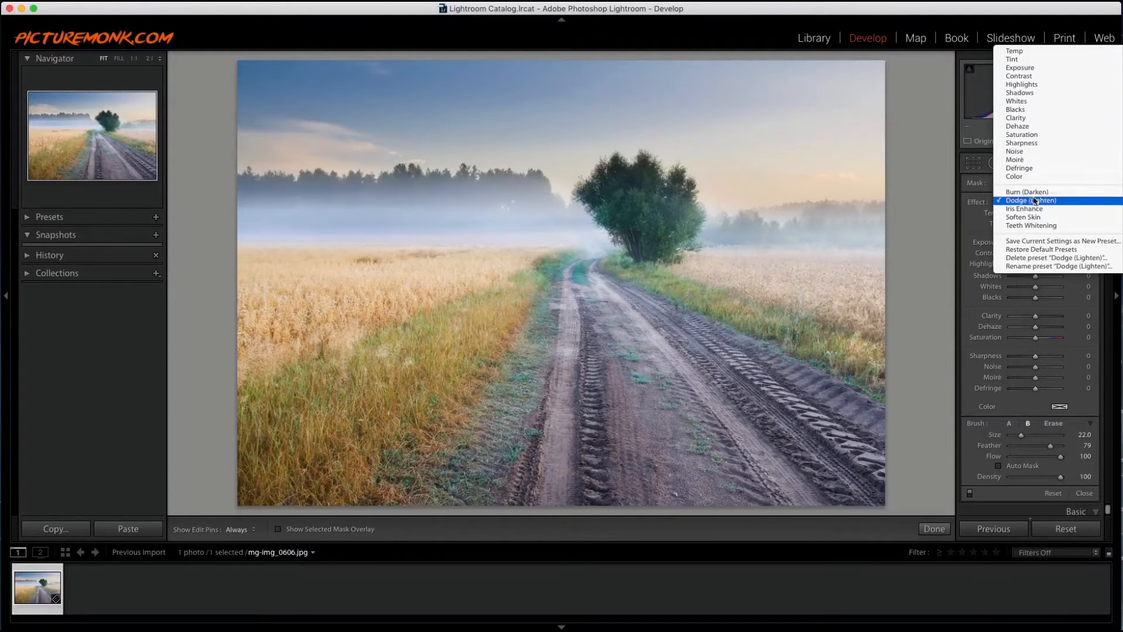
left_click(1045, 193)
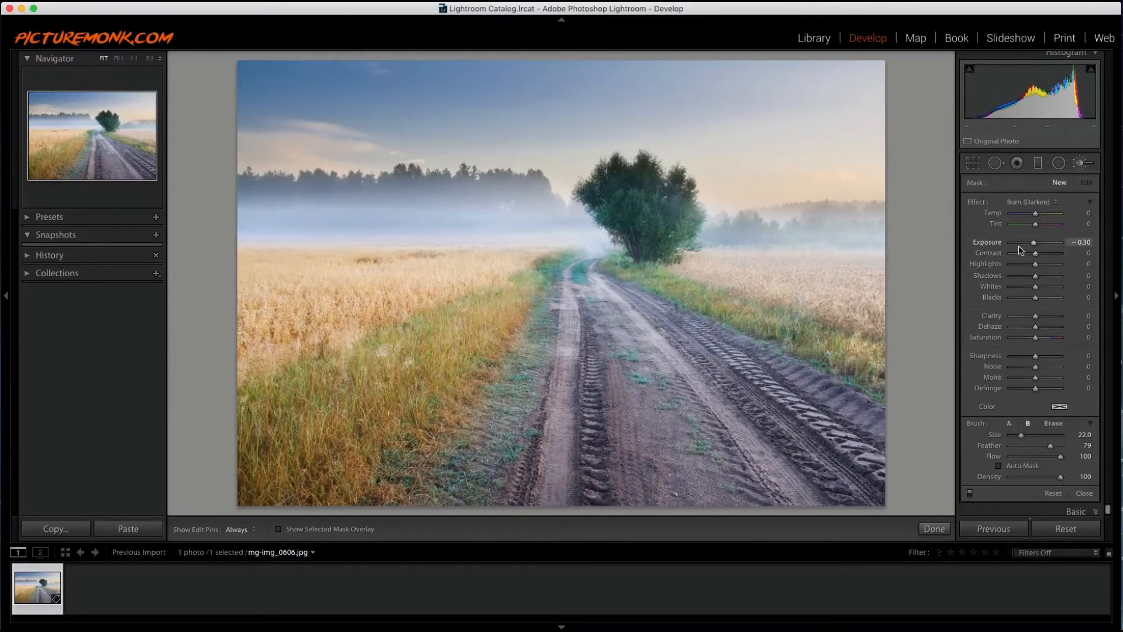
- Burn the tree canopy and compare it with and without the darkening
left_click_drag(672, 237, 623, 217)
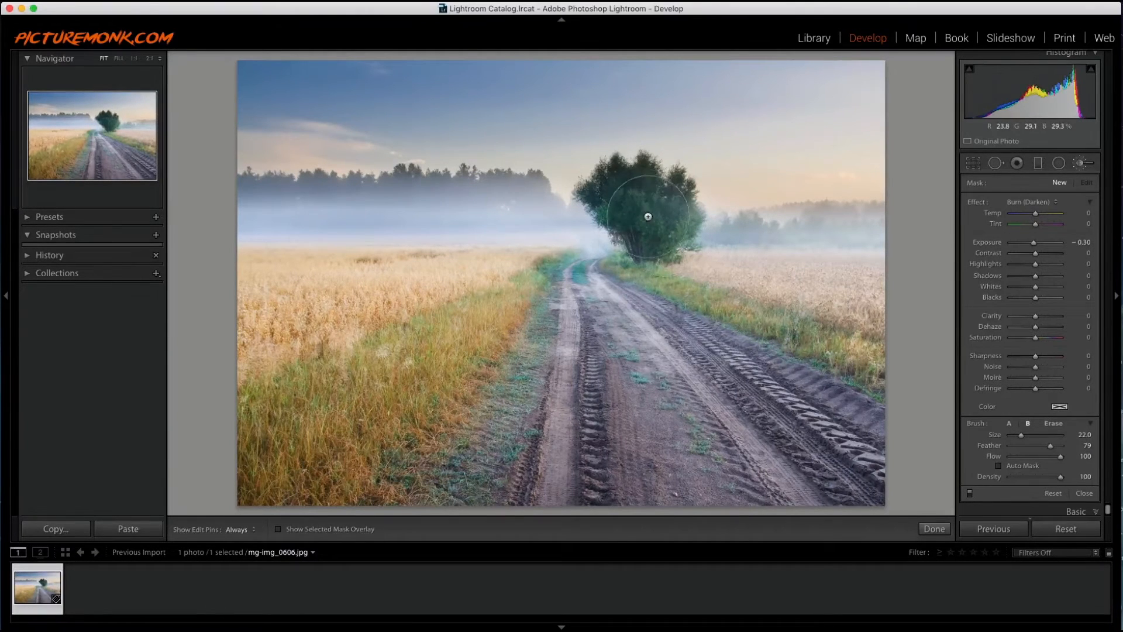
left_click_drag(622, 218, 648, 215)
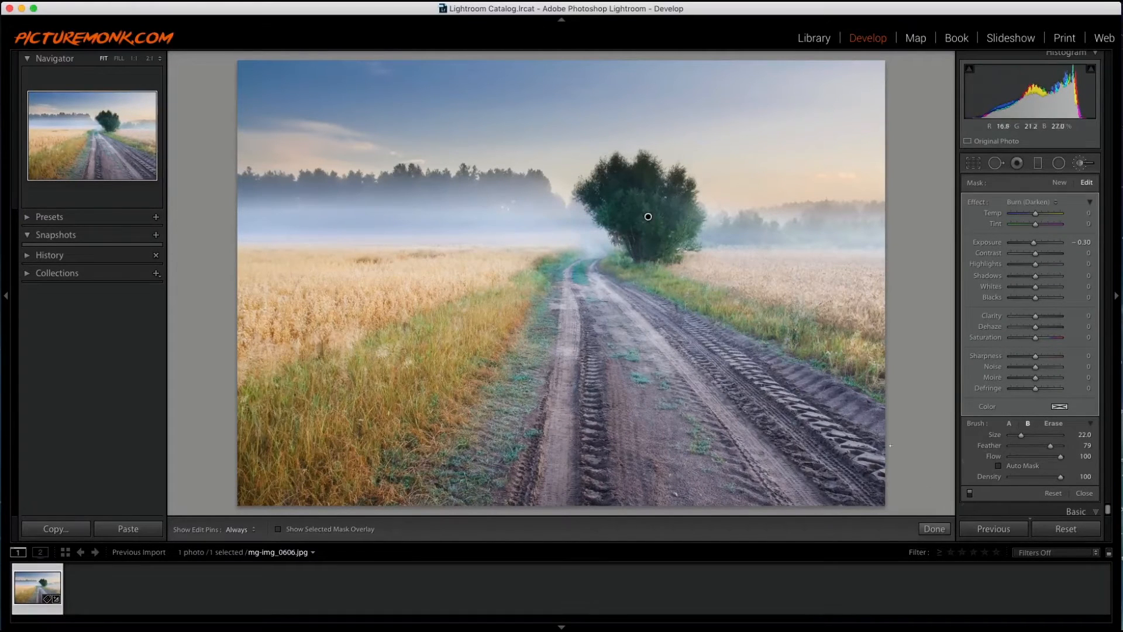
left_click(970, 494)
key("h")
- Burn the areas around the road and the sky across the top left and right
left_click_drag(614, 228, 524, 492)
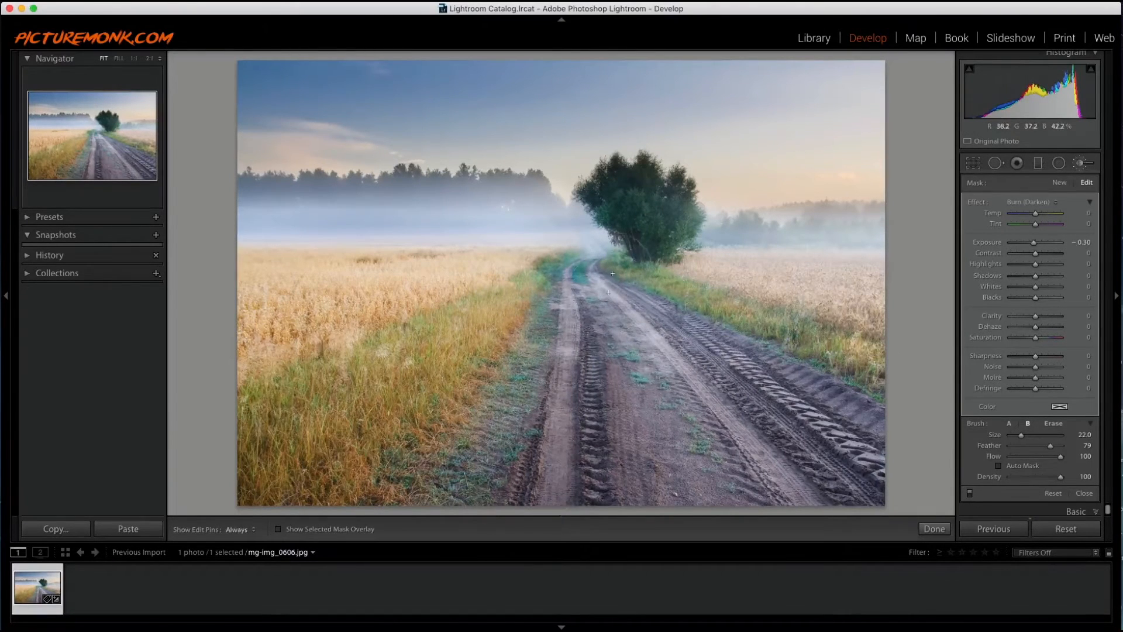
mouse_move(640, 312)
left_mouse_down()
mouse_move(751, 424)
mouse_move(728, 474)
left_mouse_up()
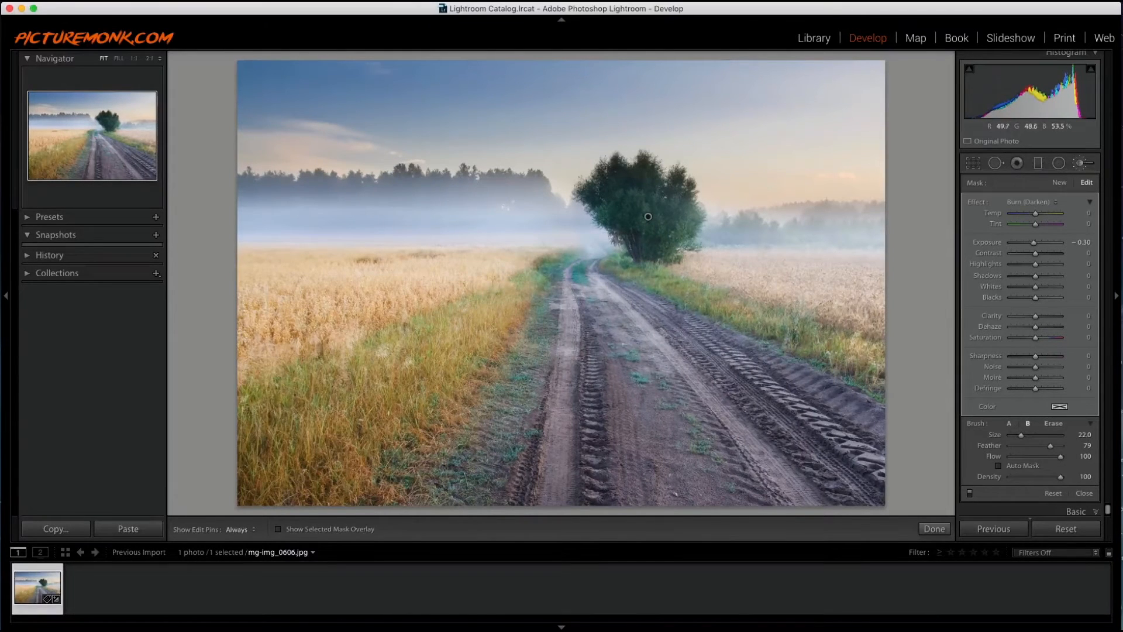
left_click_drag(279, 106, 465, 83)
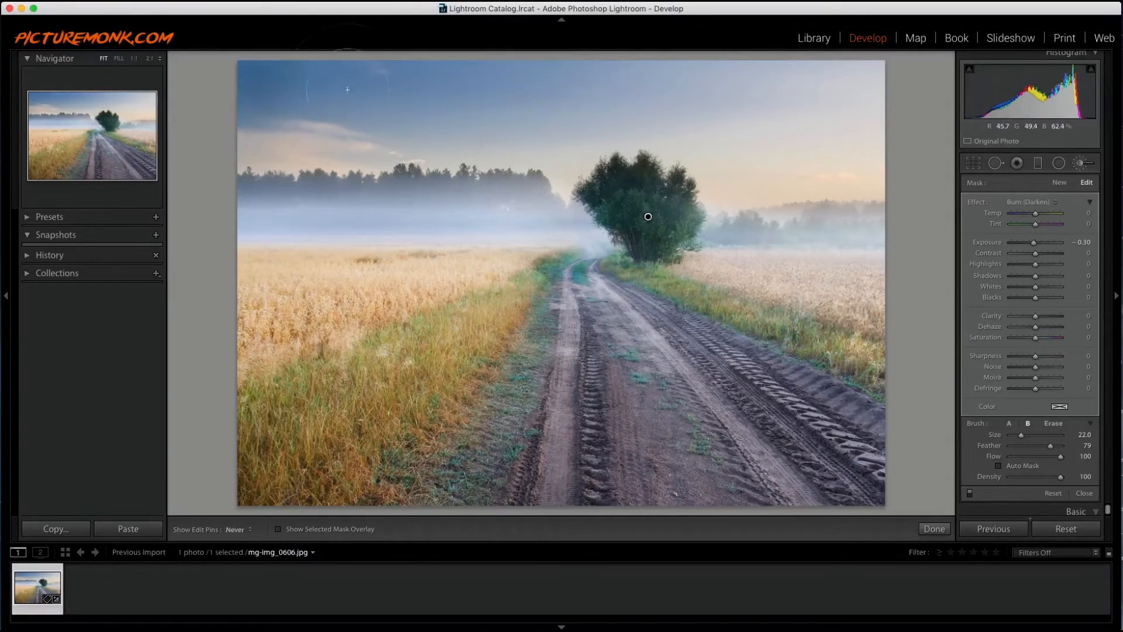
left_click_drag(571, 84, 869, 88)
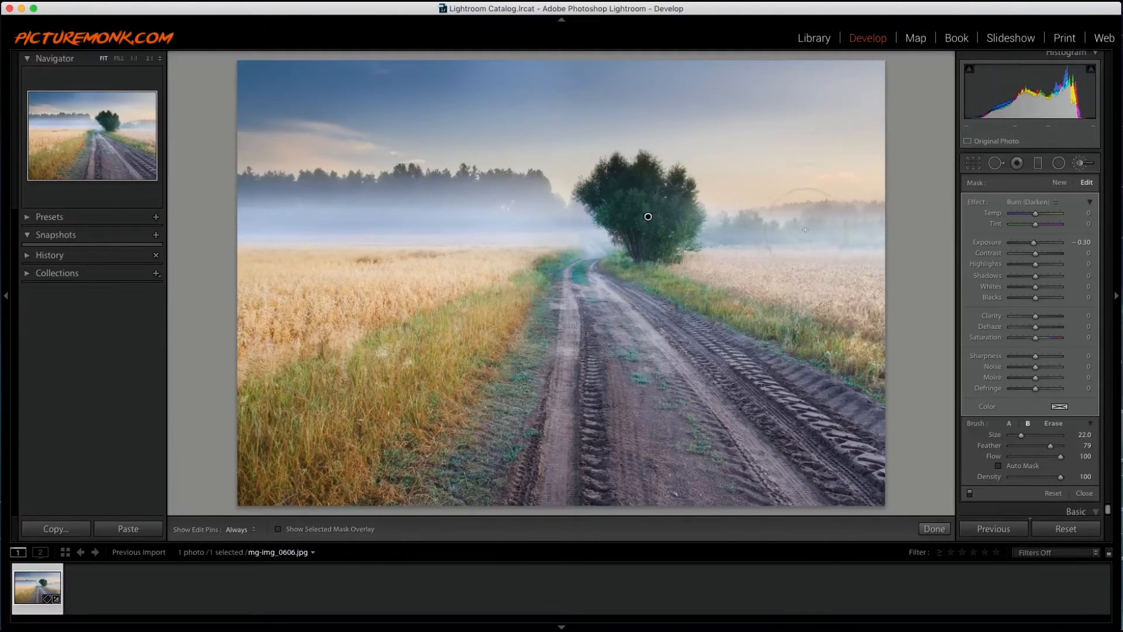
- Set the burn adjustment to exposure -0.49 and clarity 11, then begin a new adjustment
left_click_drag(1035, 244, 1032, 244)
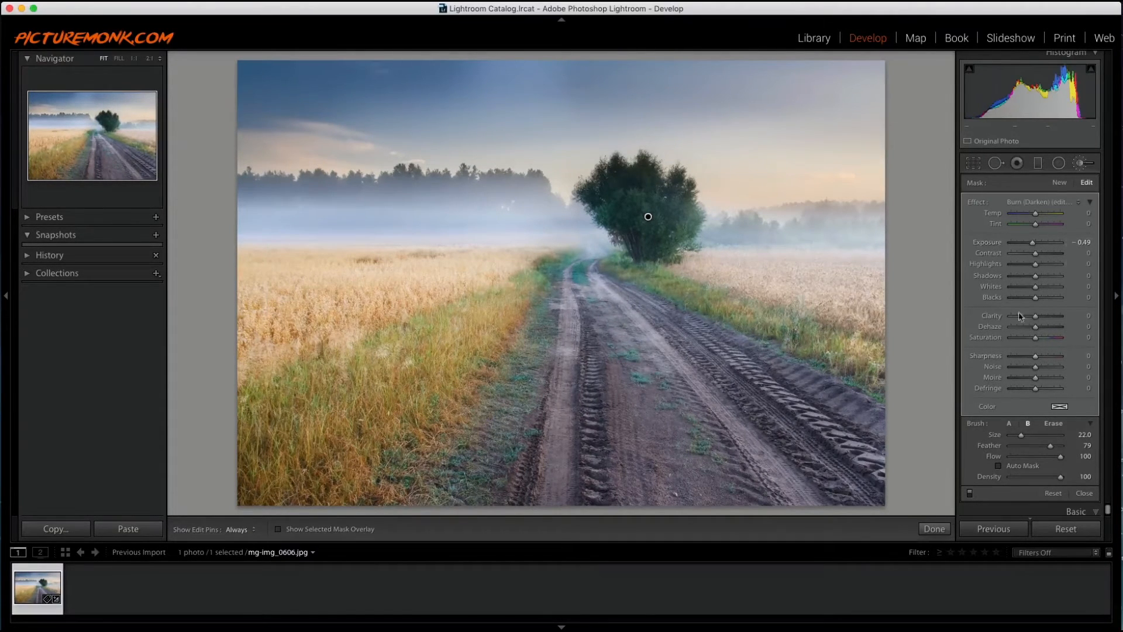
left_click_drag(1035, 316, 1038, 318)
left_click(1059, 186)
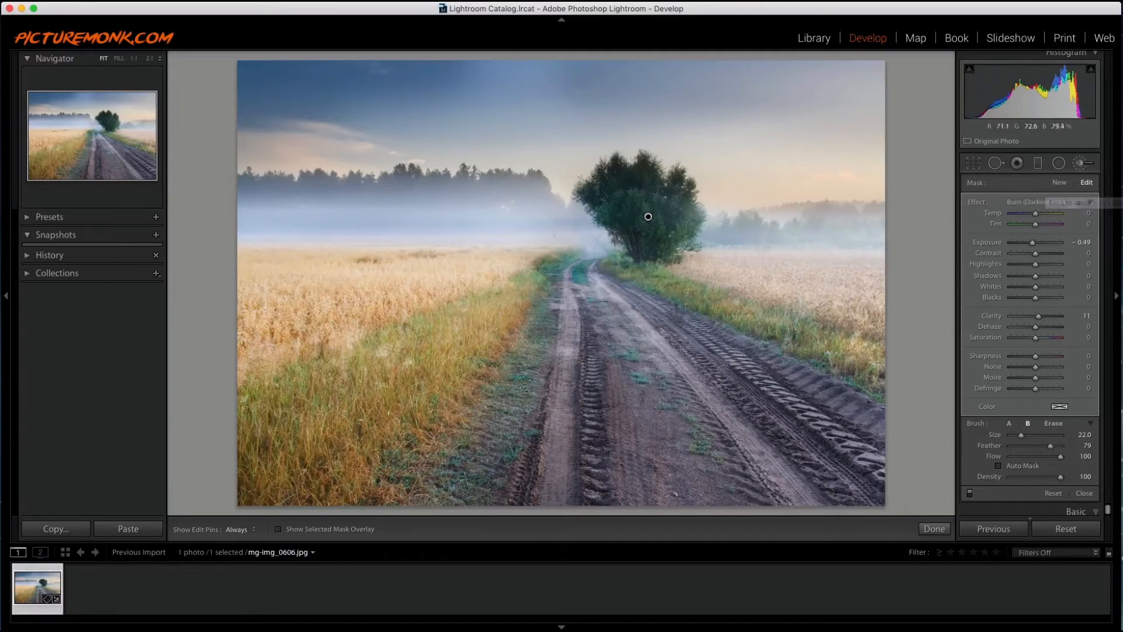
- Try Dodge (Lighten) on the current brush, then restore it to Burn (Darken)
left_click(1047, 201)
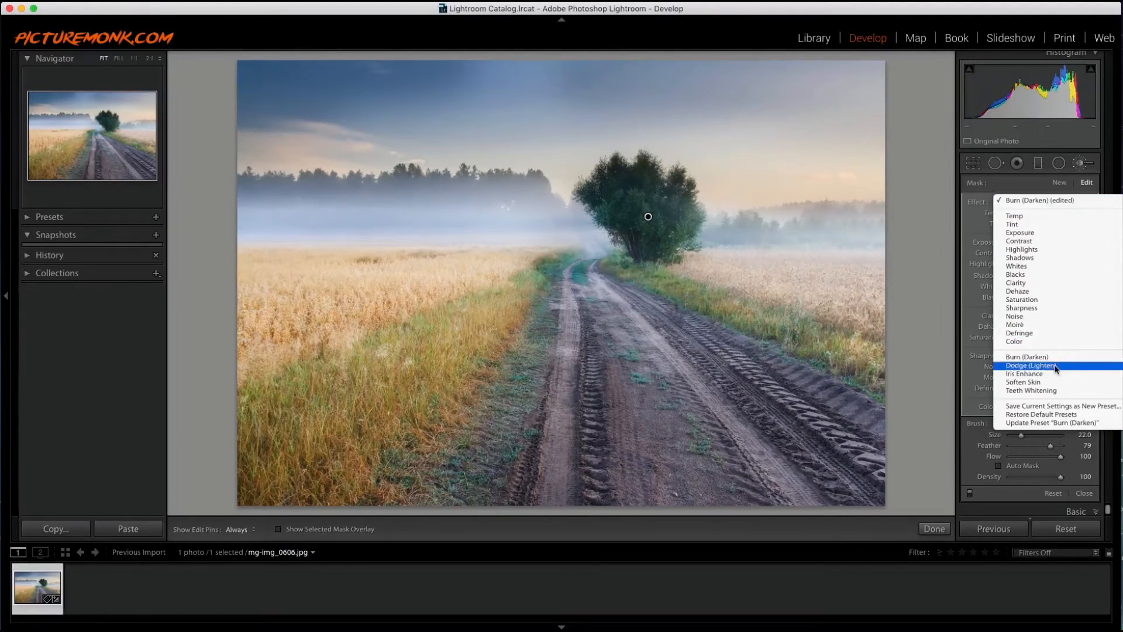
left_click(1031, 365)
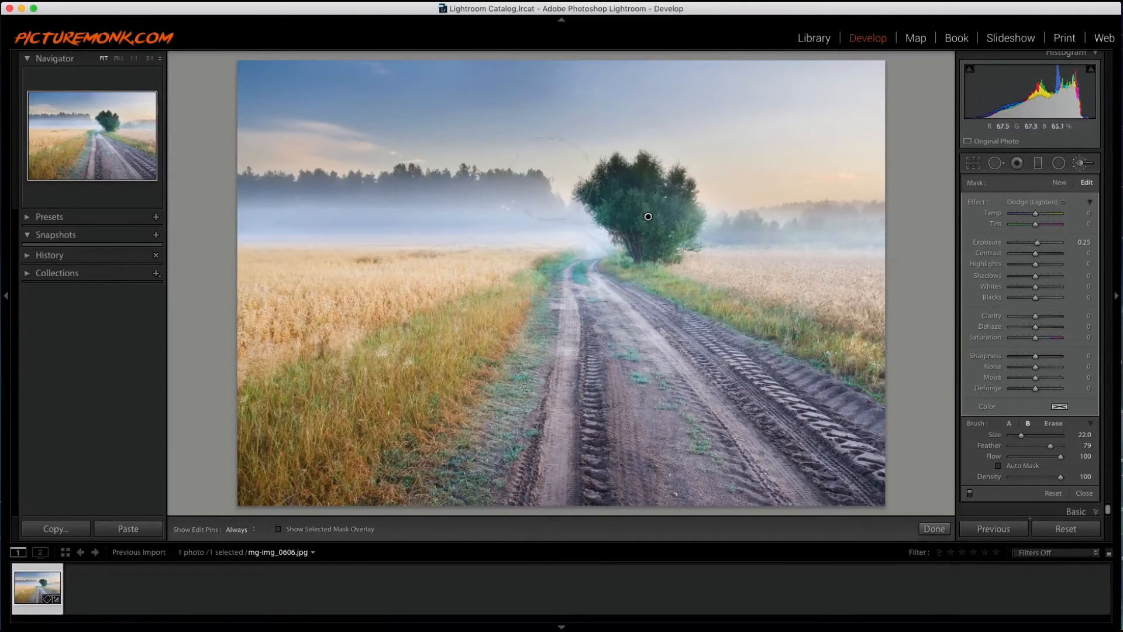
left_click(1033, 202)
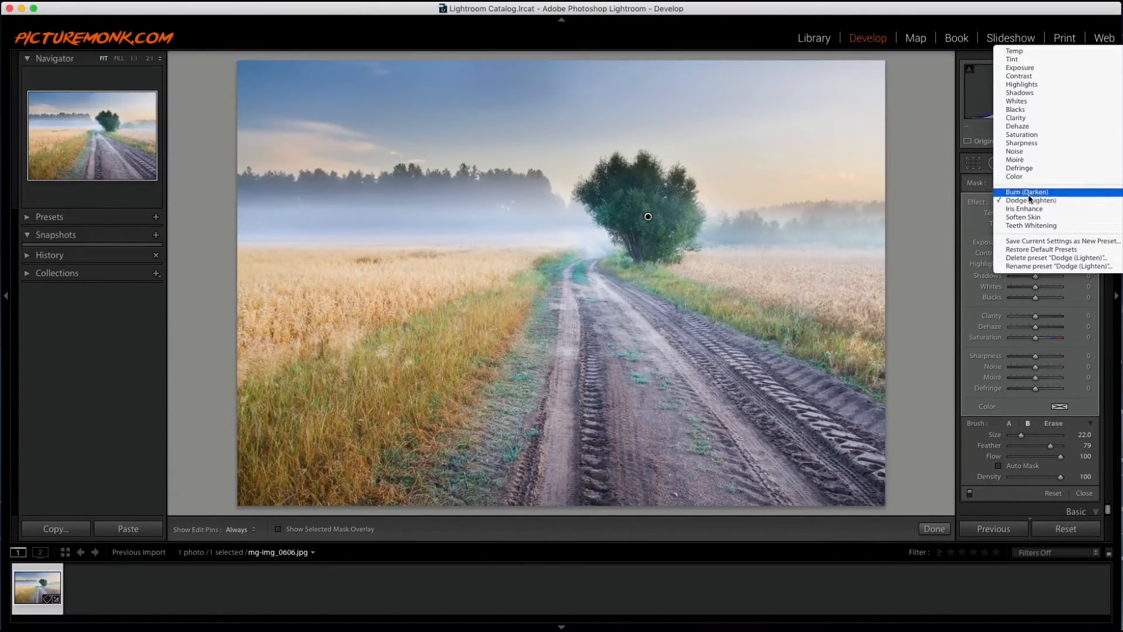
left_click(1027, 192)
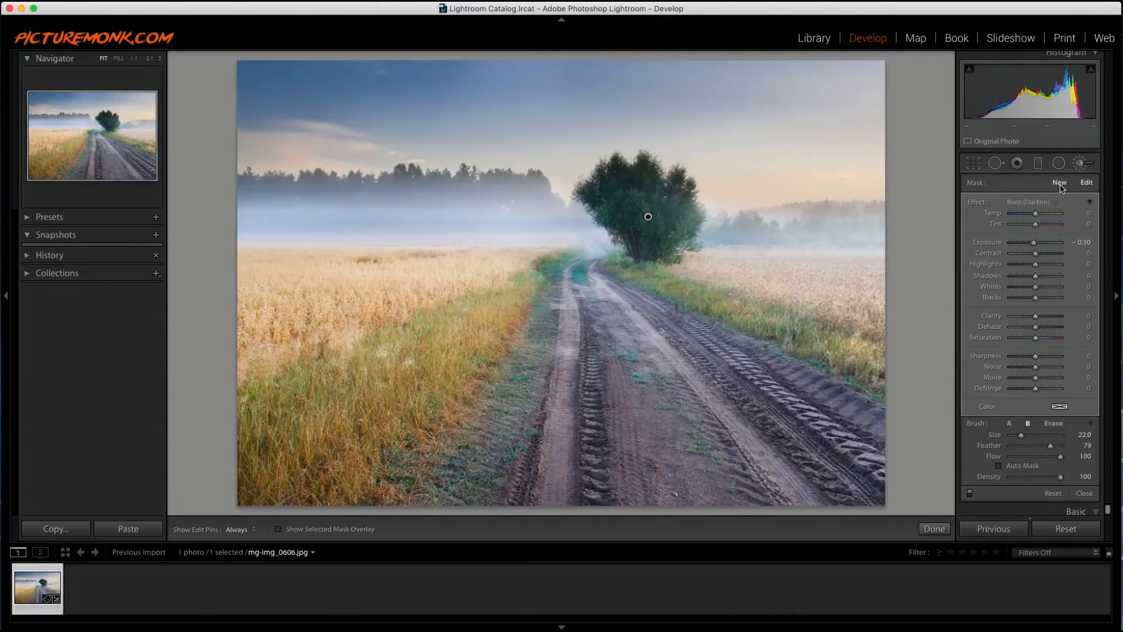
- Create a new brush adjustment set to Dodge (Lighten) at 0.25 exposure
left_click(1060, 183)
left_click(1038, 208)
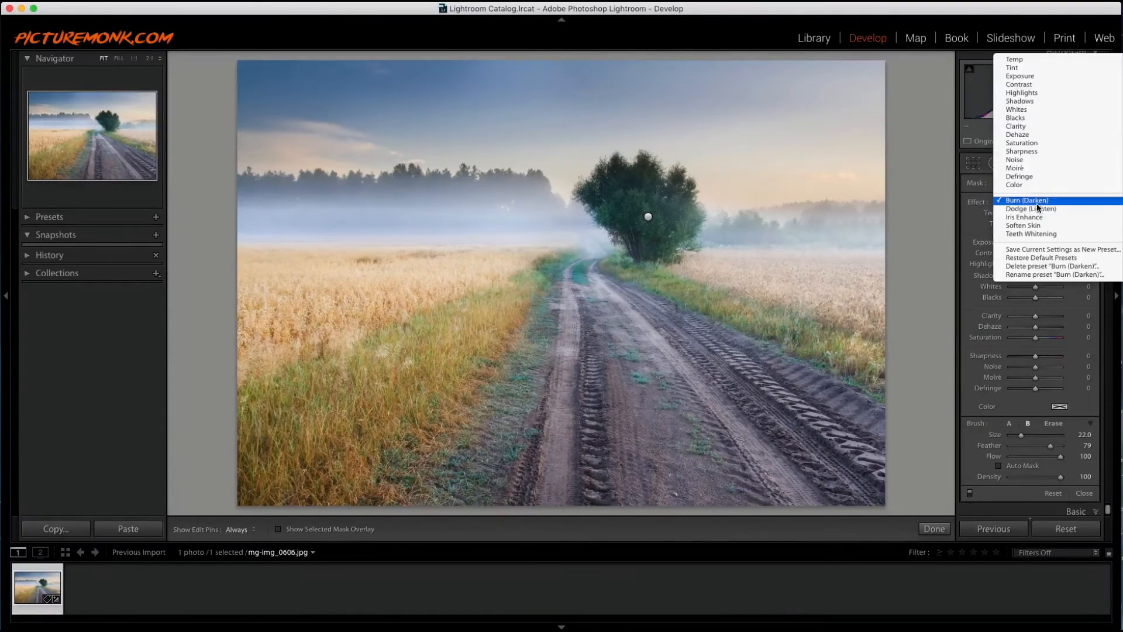
left_click(1036, 209)
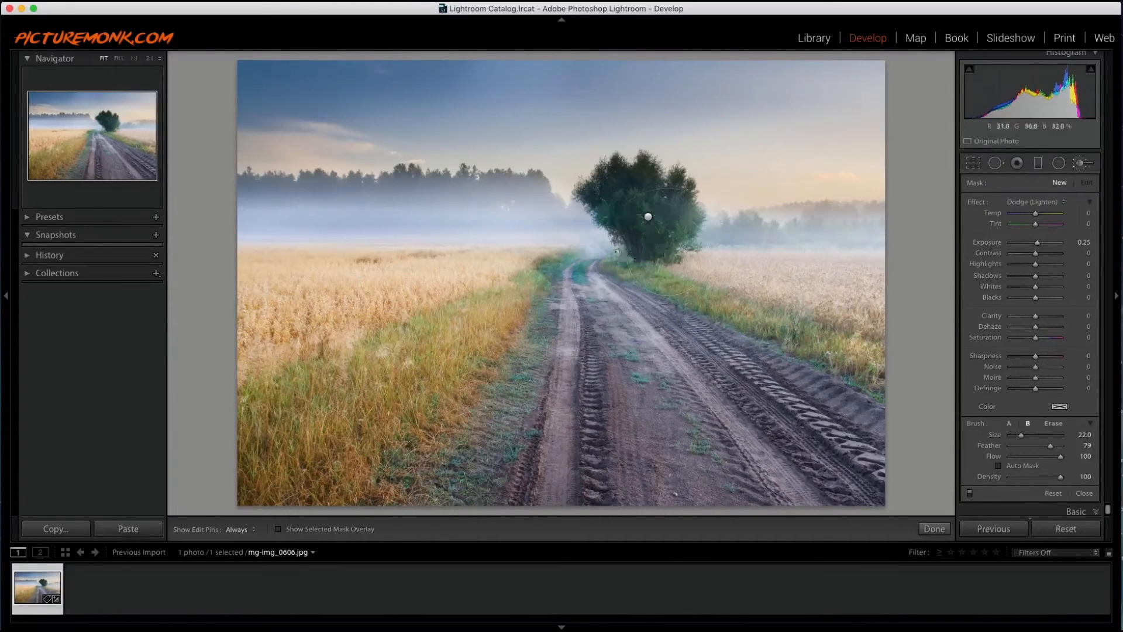
- Dodge the fields on both sides of the road and the fog band around the tree
left_click(517, 274)
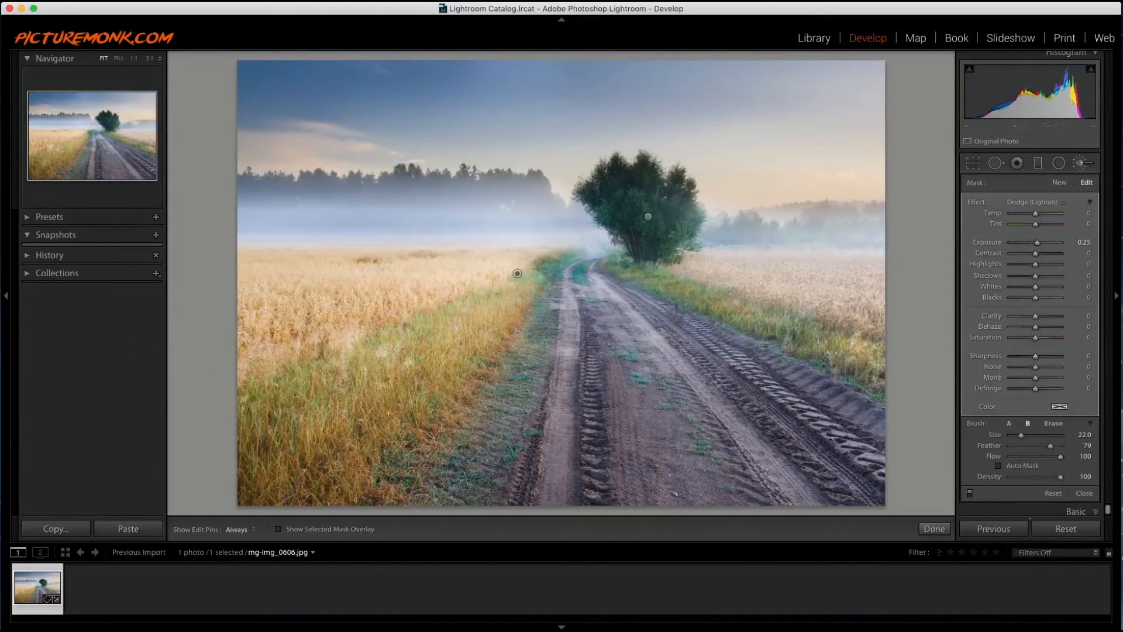
left_click_drag(277, 331, 378, 290)
left_click_drag(763, 276, 852, 290)
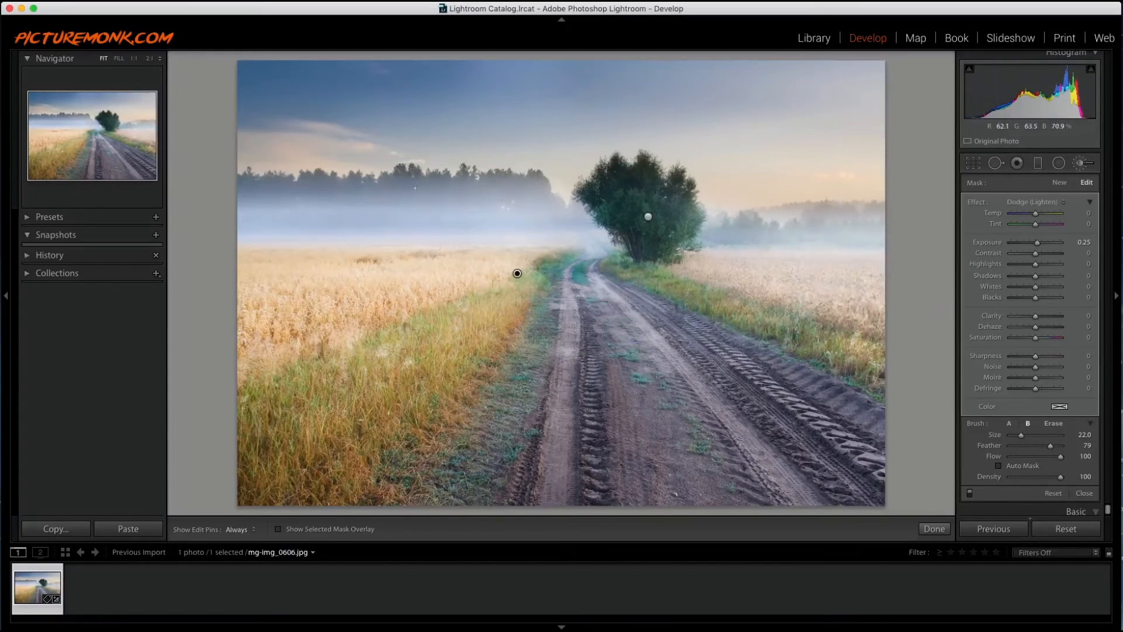
left_click_drag(474, 189, 254, 189)
left_click_drag(715, 224, 882, 220)
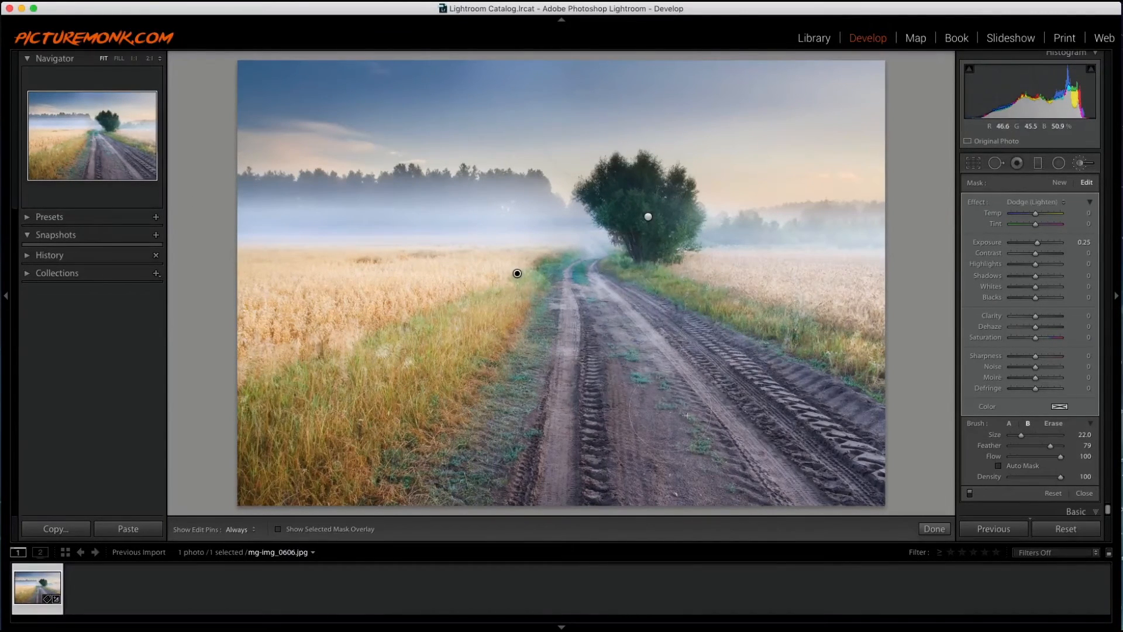
- Dodge parts of the tree canopy and the grass right of the road
mouse_move(606, 171)
left_mouse_down()
mouse_move(632, 237)
mouse_move(663, 237)
left_mouse_up()
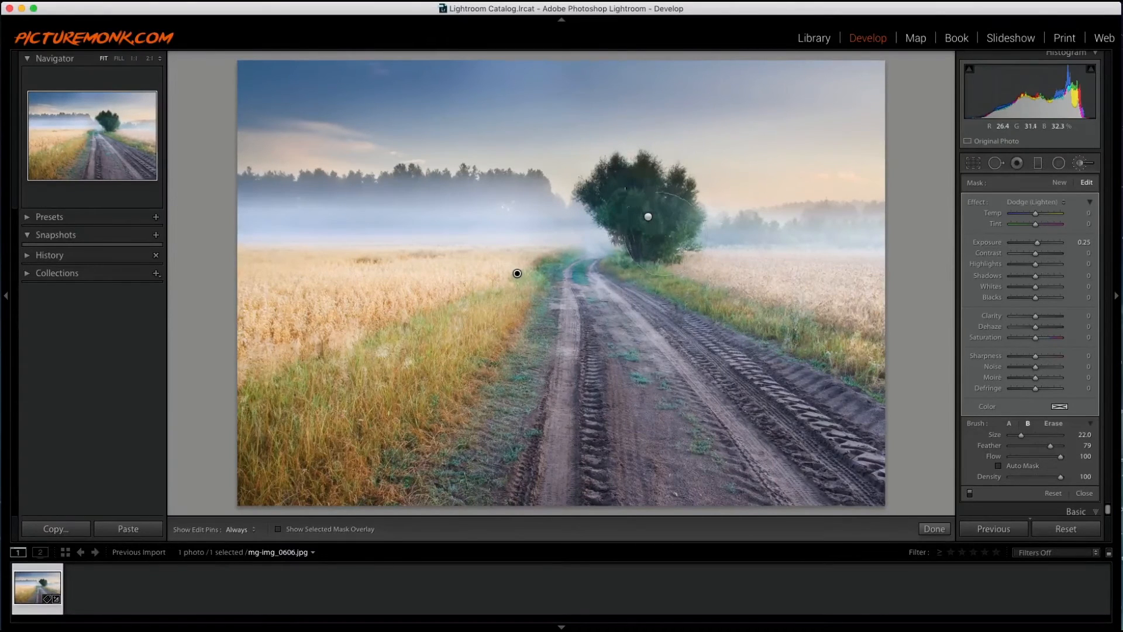
left_click_drag(645, 175, 615, 214)
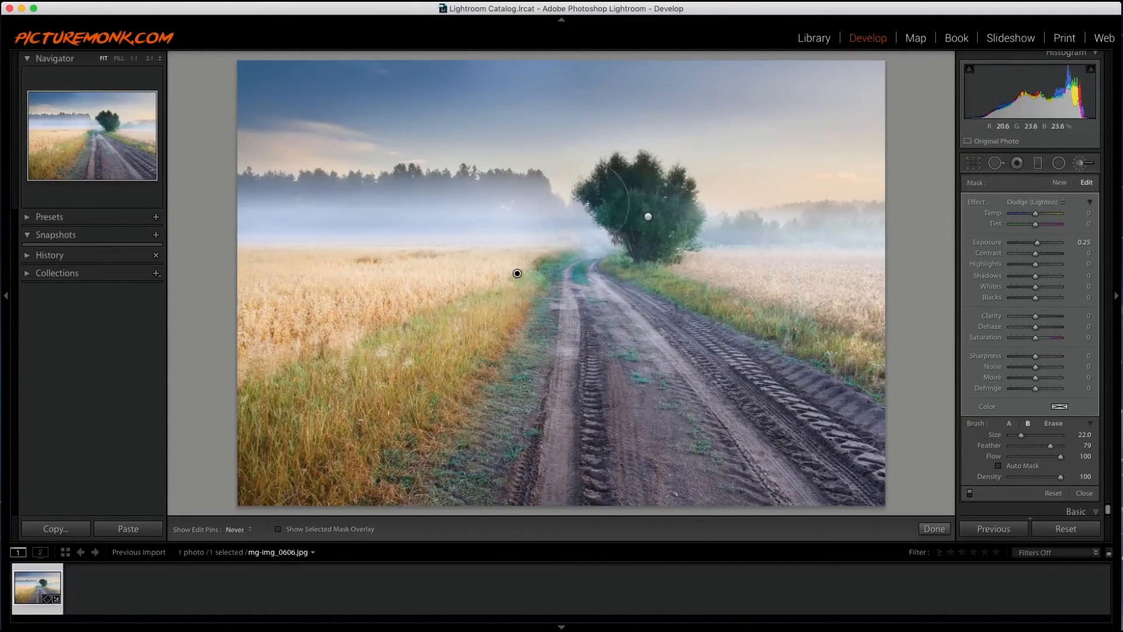
left_click_drag(667, 299, 742, 307)
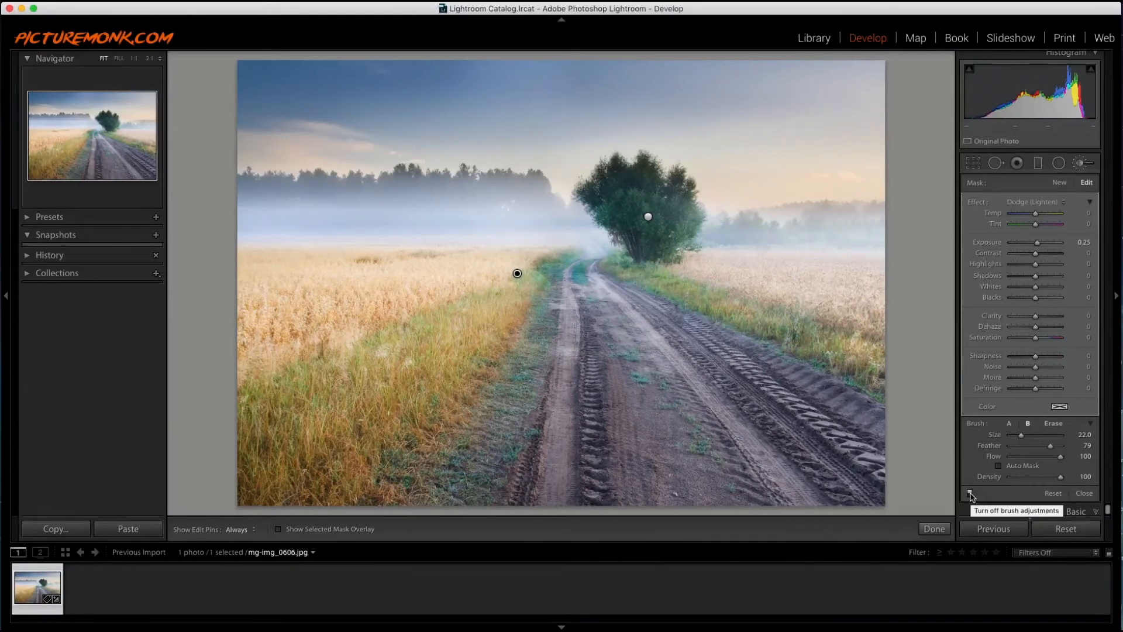
- Toggle the brush adjustments off, on and off again to compare the edits
left_click(971, 497)
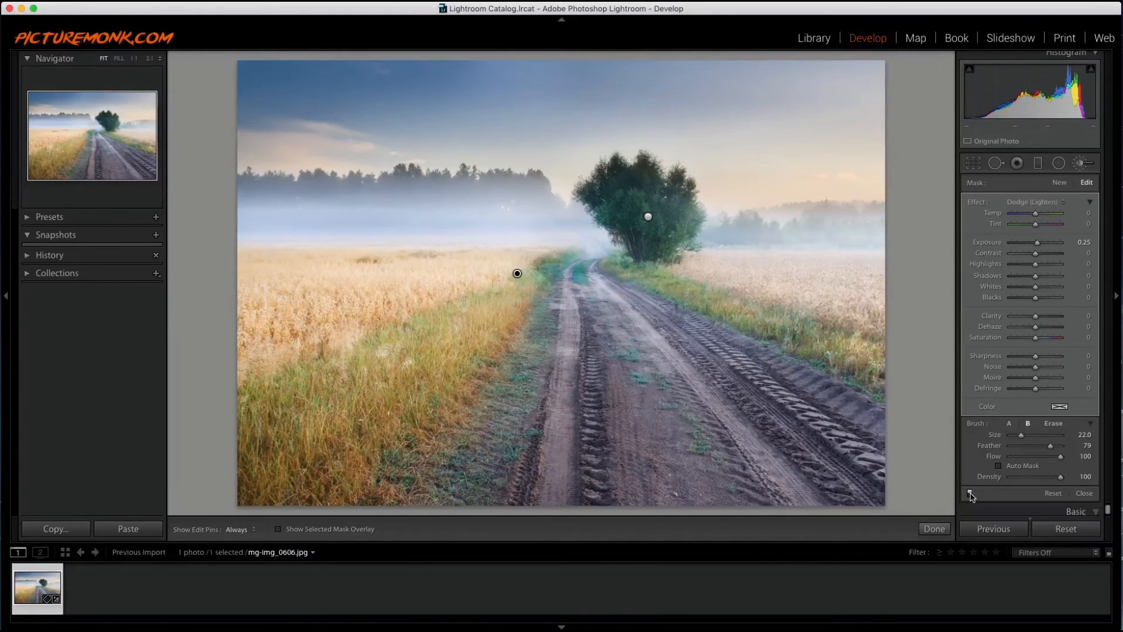
left_click(971, 496)
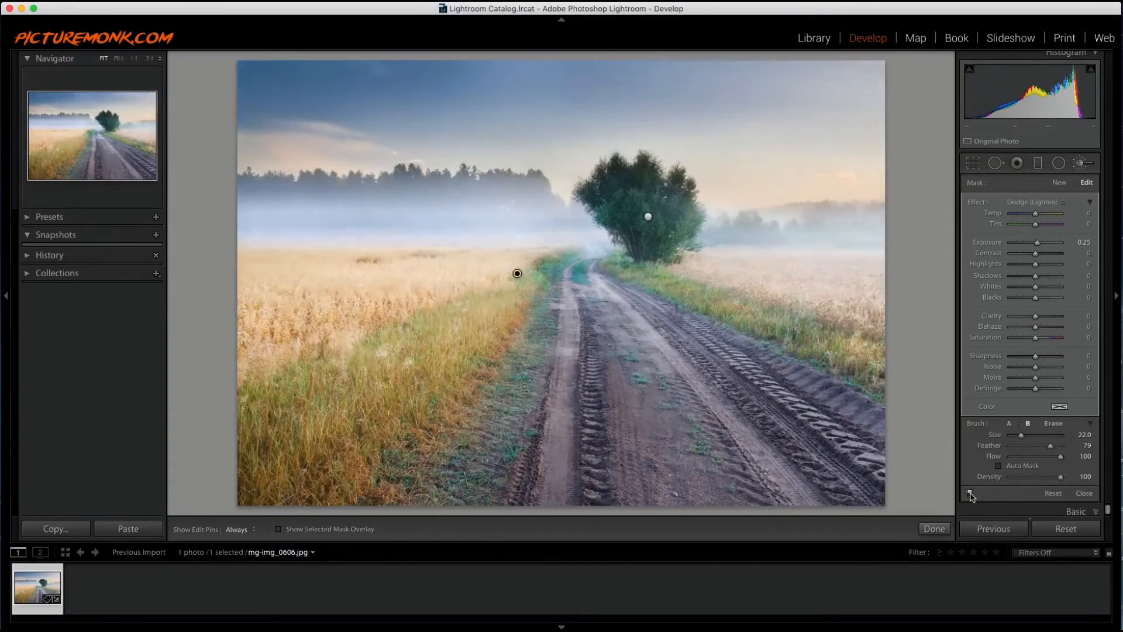
left_click(971, 497)
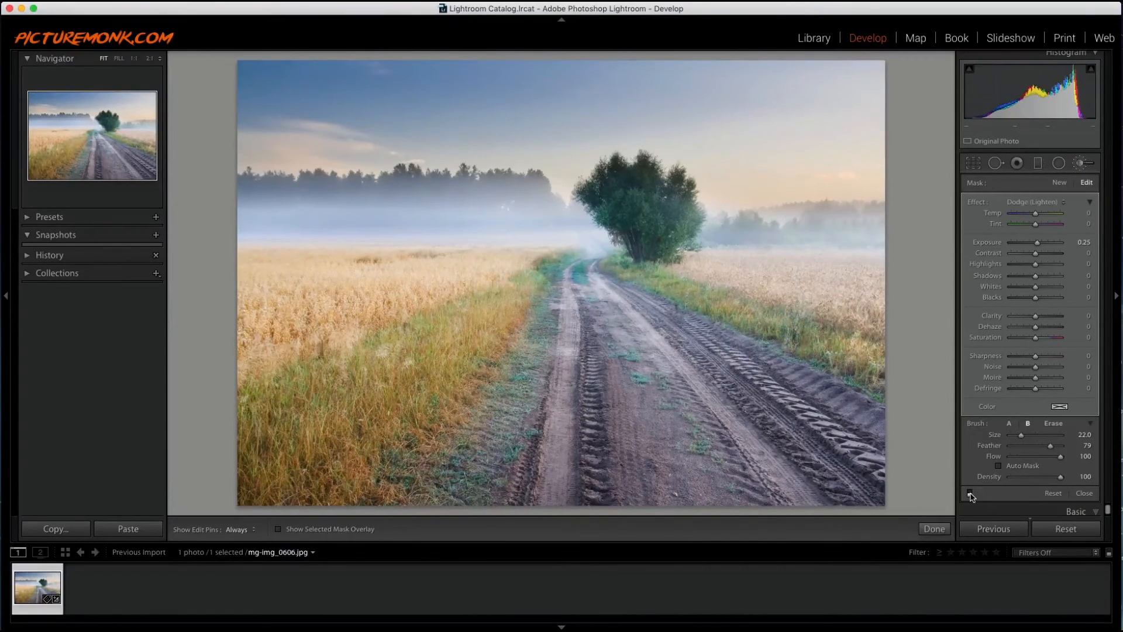